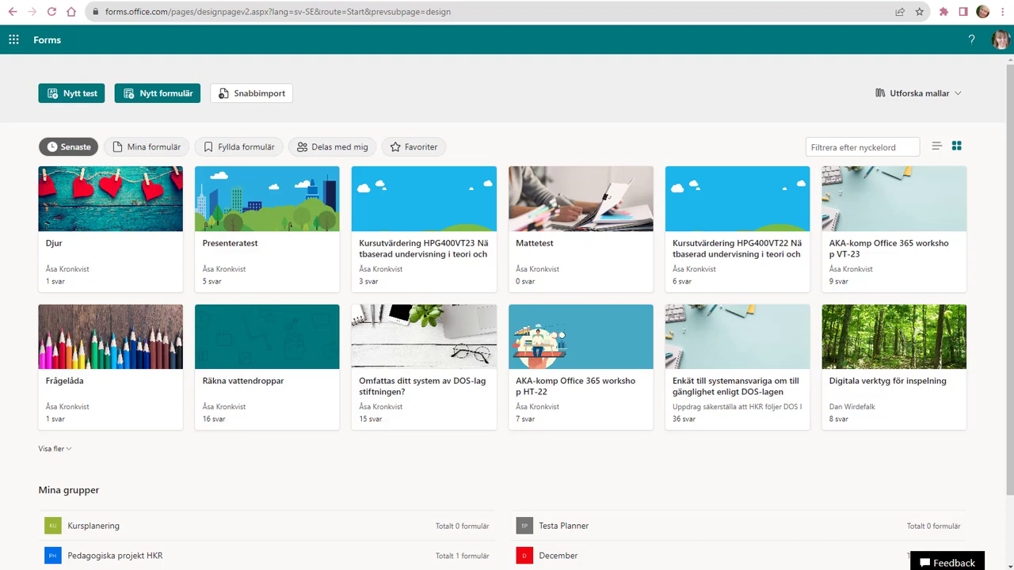
# Create a new form and set its response collection to "Alla kan svara" so anyone can answer without logging in
pyautogui.click(160, 94)
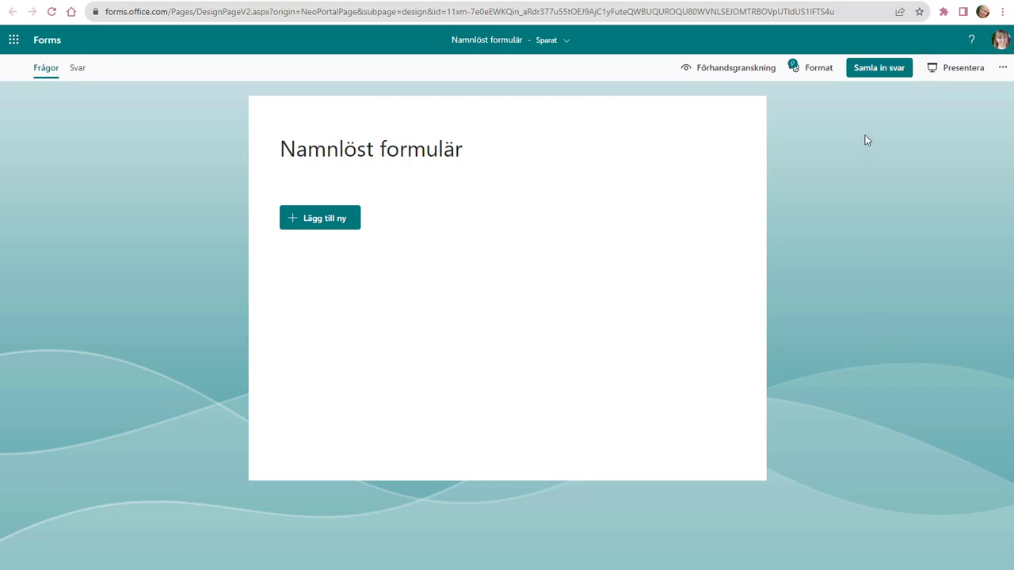
pyautogui.click(871, 69)
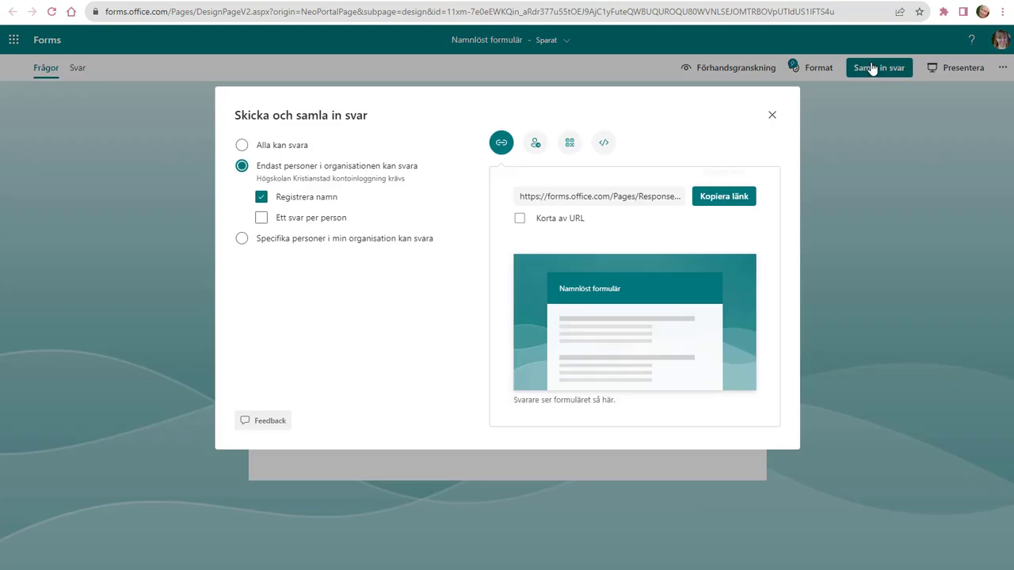
pyautogui.click(241, 145)
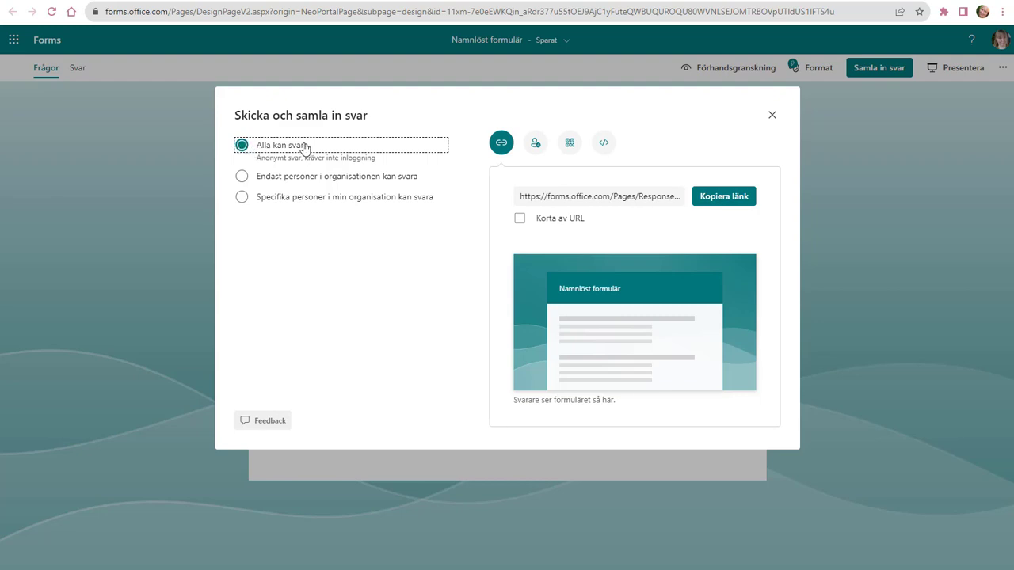
pyautogui.click(776, 123)
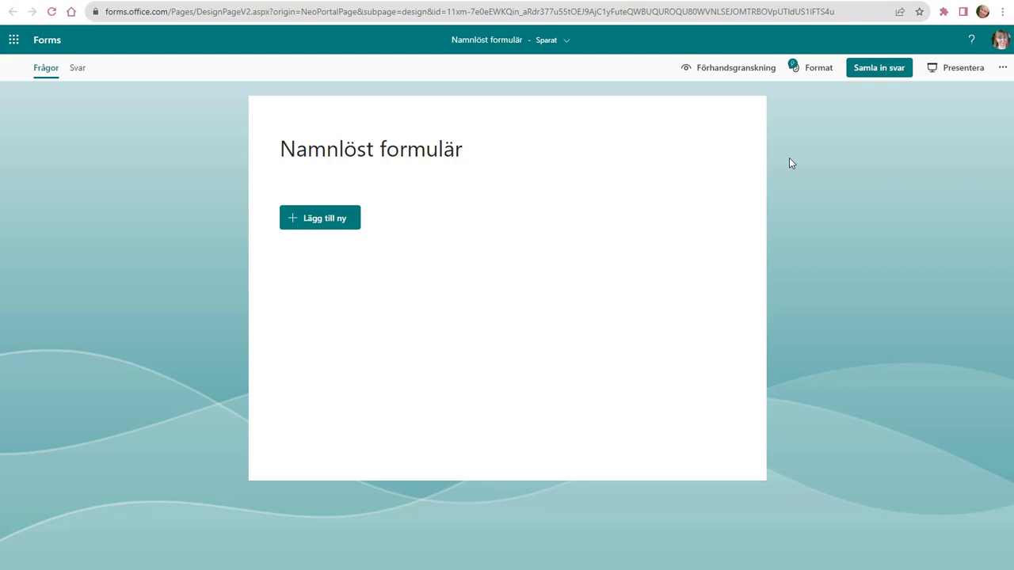
# Title the form "Inför basgruppsarbete" and dismiss the recommended questions
pyautogui.click(420, 156)
pyautogui.write('Inför basgruppsarbete')
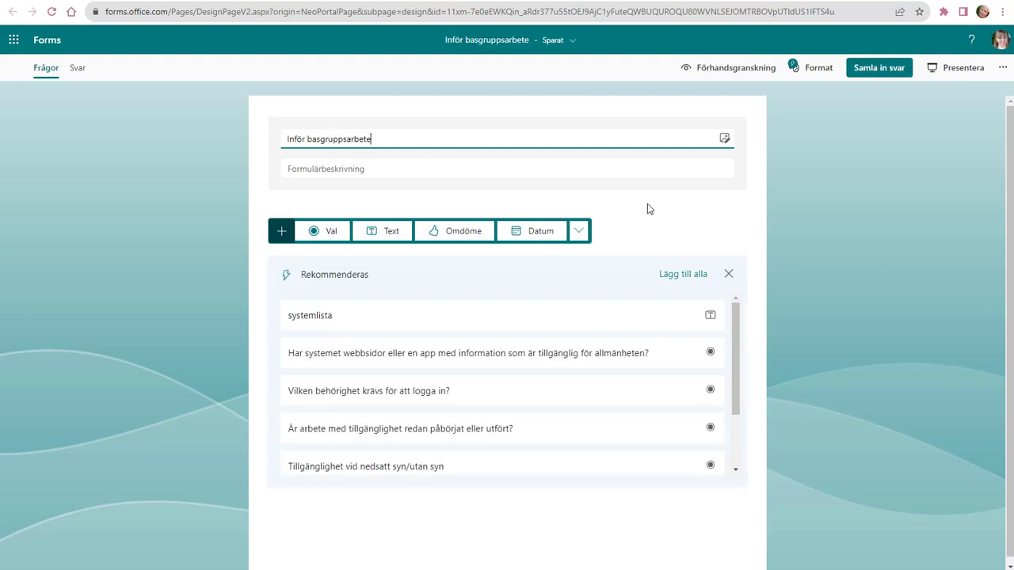
pyautogui.click(728, 275)
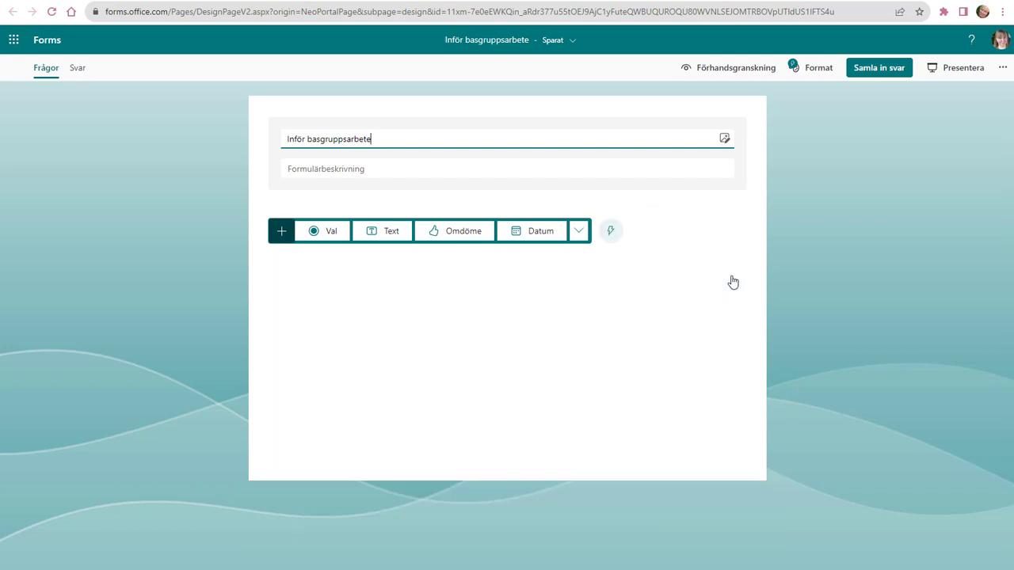
pyautogui.click(709, 279)
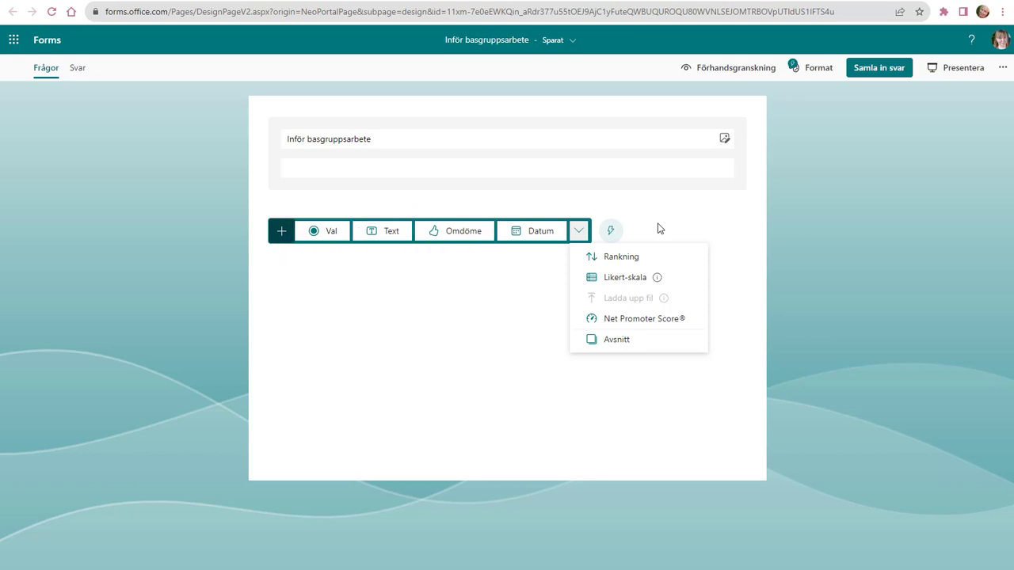
# Add a rating question (Omdöme) with the text "Hur känner du för att arbeta i grupp?"
pyautogui.click(448, 237)
pyautogui.click(426, 249)
pyautogui.write('Hu')
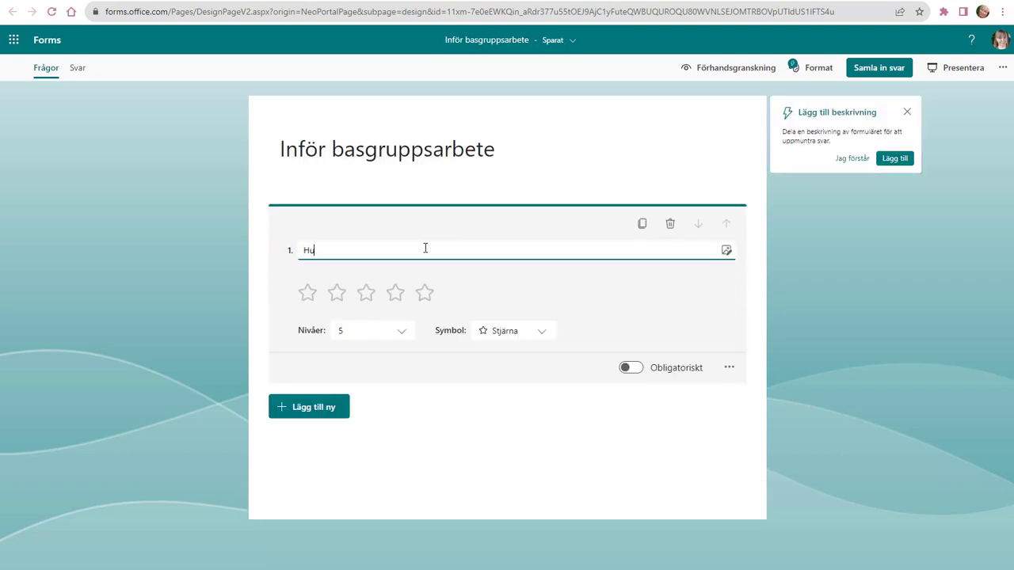
pyautogui.write('r känner du för att arbeta i grupp?')
# Set the rating question to 10 levels with the thumbs-up symbol
pyautogui.click(402, 330)
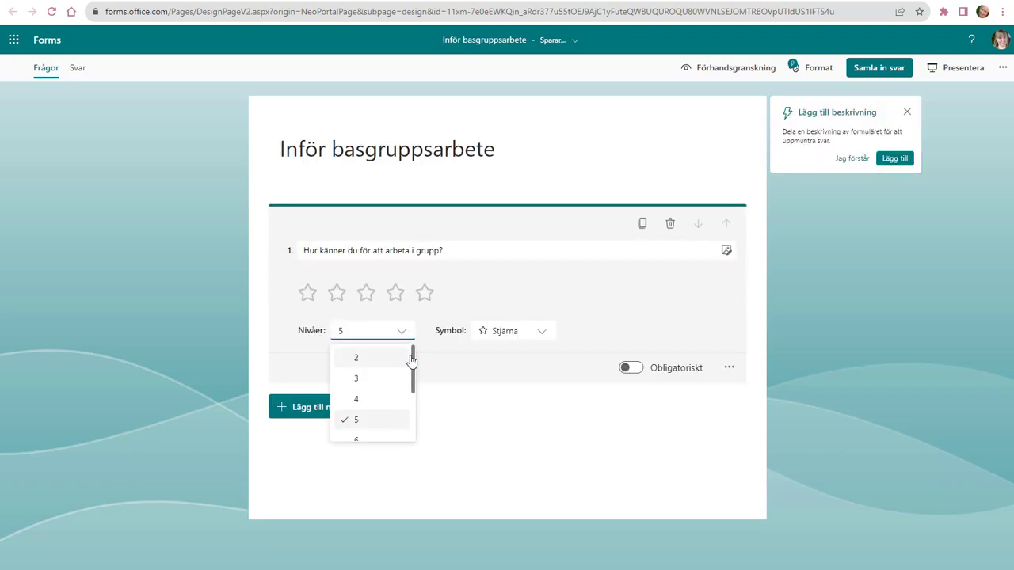
pyautogui.moveTo(413, 381); pyautogui.dragTo(409, 430)
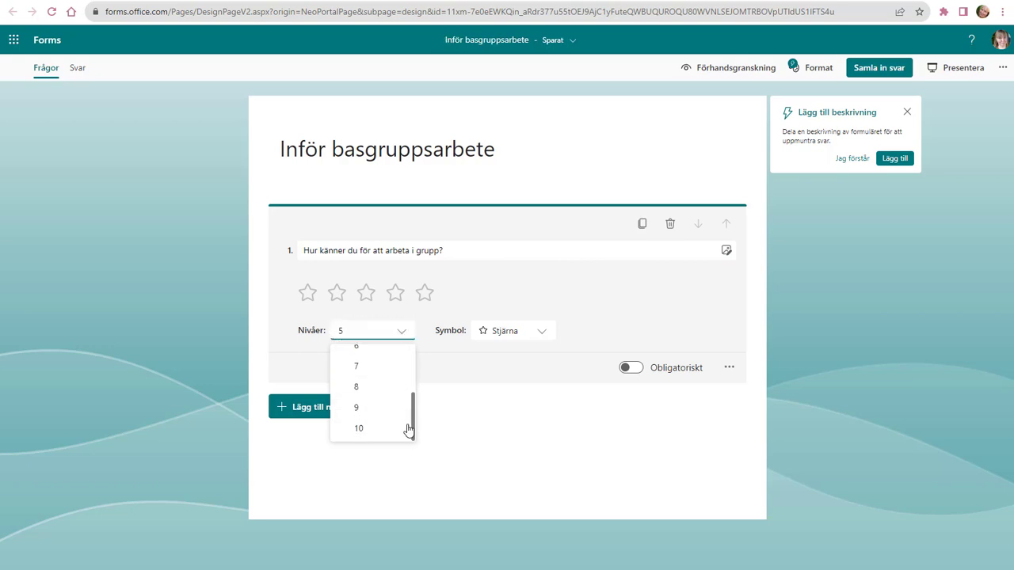
pyautogui.click(408, 427)
pyautogui.click(542, 332)
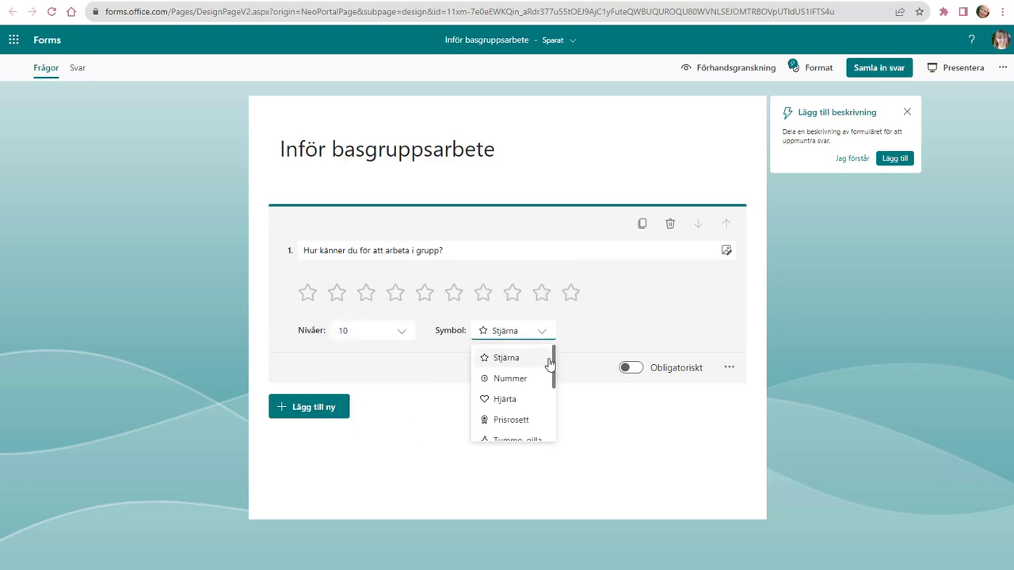
pyautogui.moveTo(553, 366); pyautogui.dragTo(555, 384)
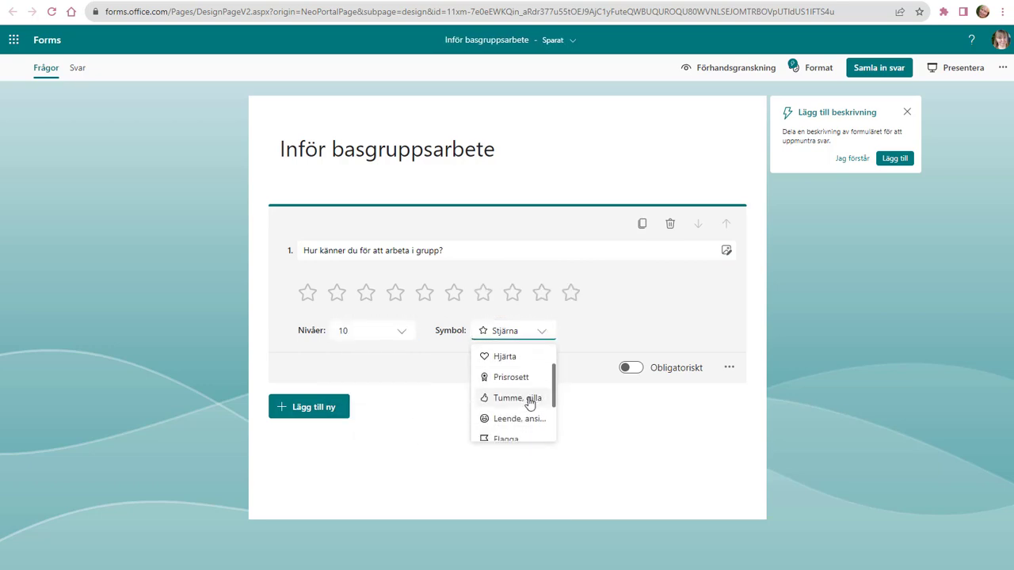
pyautogui.click(530, 402)
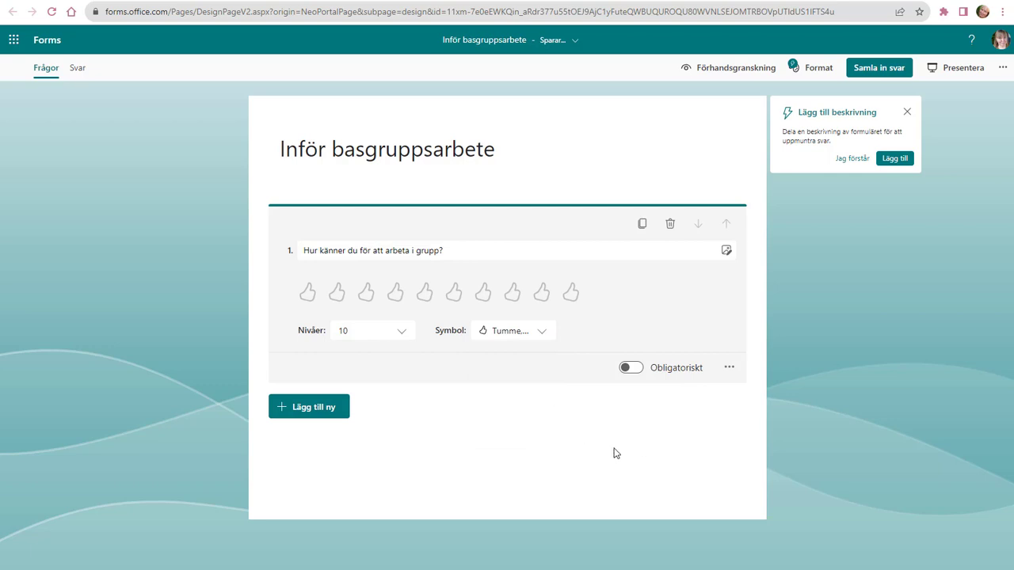
# Add a choice question (Val) with the text "Vilka två faktorer tycker du är viktigast vid arbete i grupp?"
pyautogui.click(301, 409)
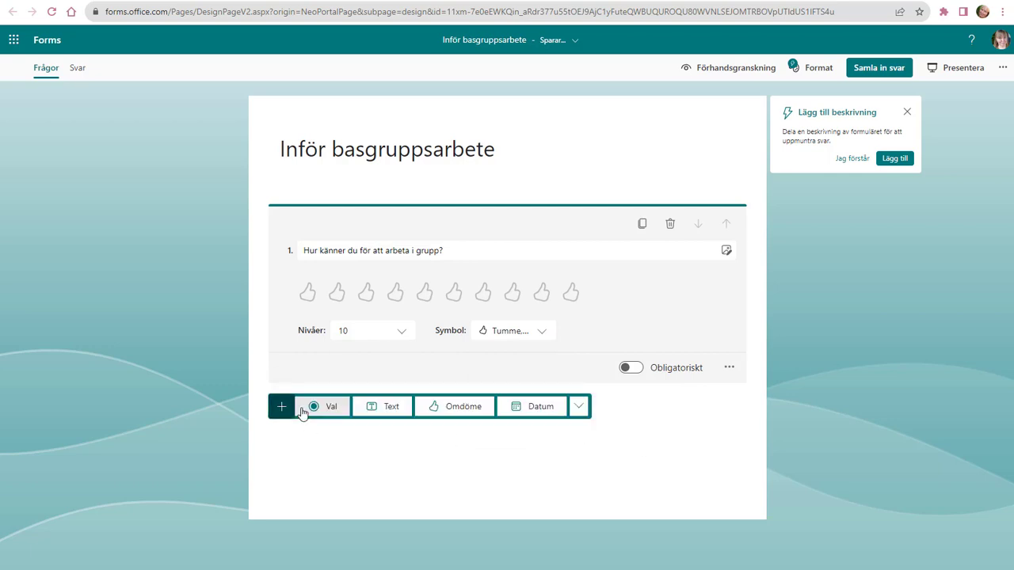
pyautogui.click(325, 407)
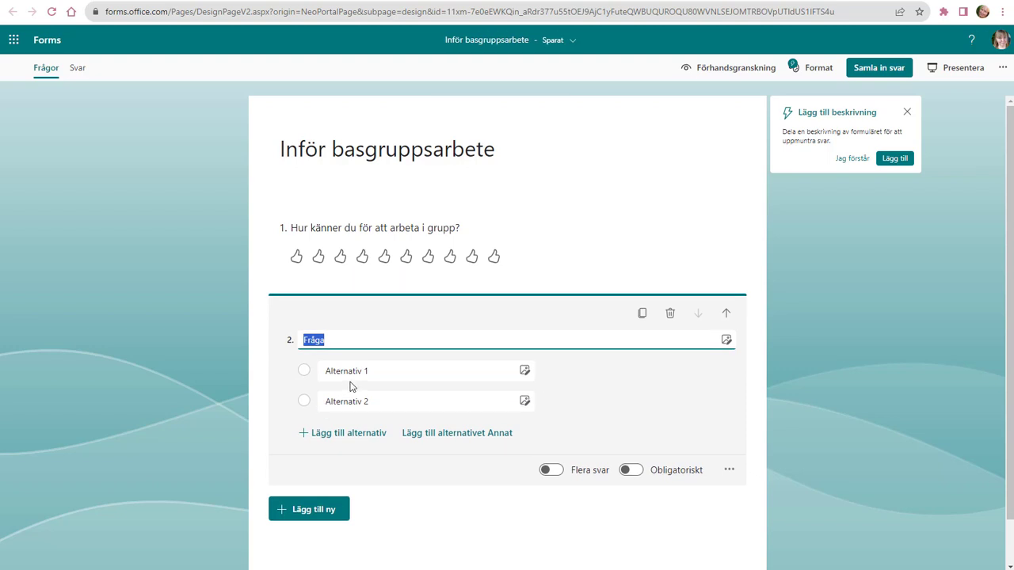
pyautogui.write('Vilka två faktorer tycker du är viktigast vid arbete i grupp?')
# Enter the first two answer options as "Att vi är överens om målet" and "Att alla bidrar efter egen förmåga"
pyautogui.press('Tab')
pyautogui.write('Att')
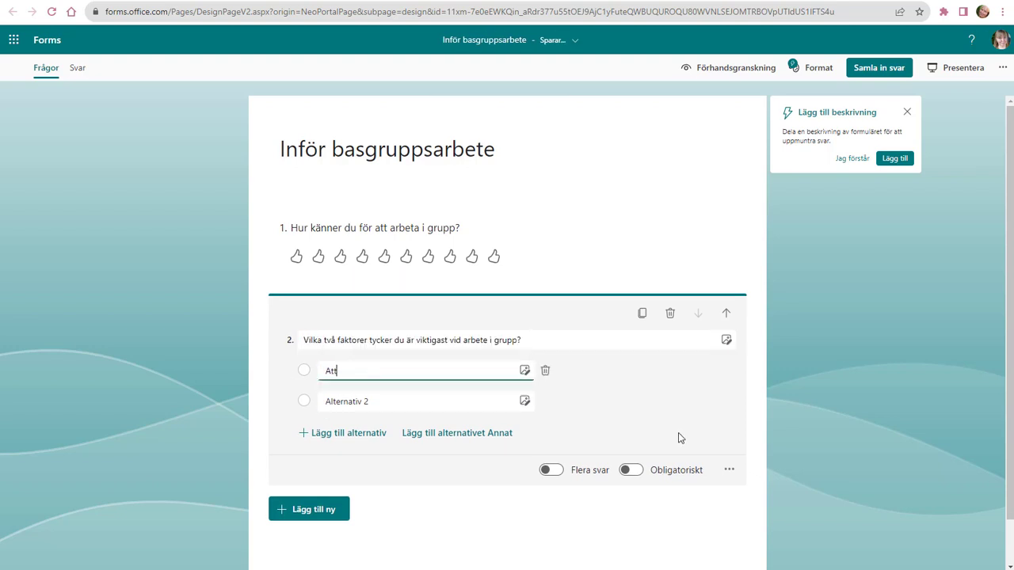
pyautogui.write(' vi år överens om målet')
pyautogui.press('Tab')
pyautogui.write('Att alla bidrar efter egen förmåga')
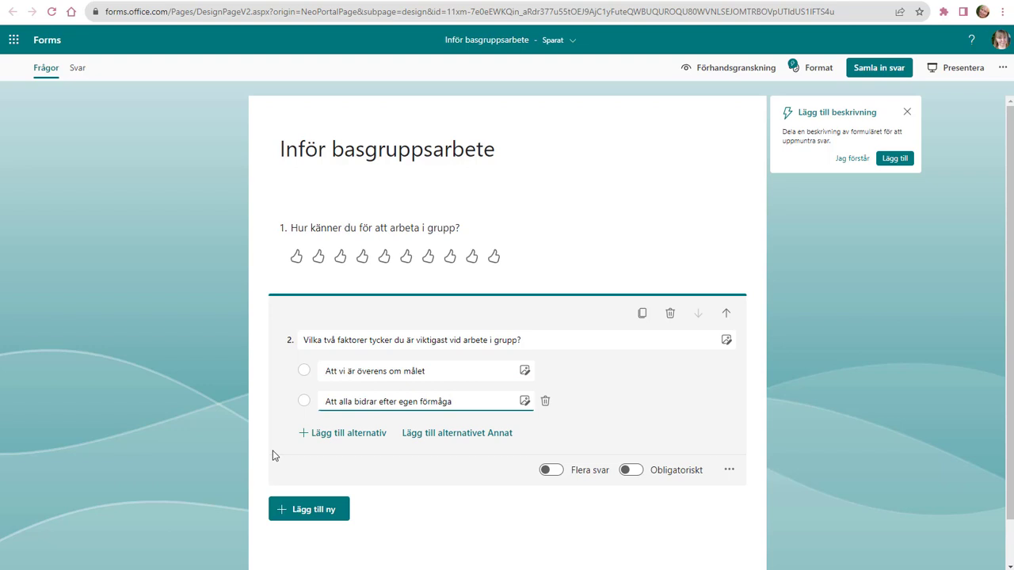
# Add the options "Att det finns en tillit i gruppen", "Att alla i gruppen tar ansvar" and "Att vi har en bra kommunikation"
pyautogui.press('Return')
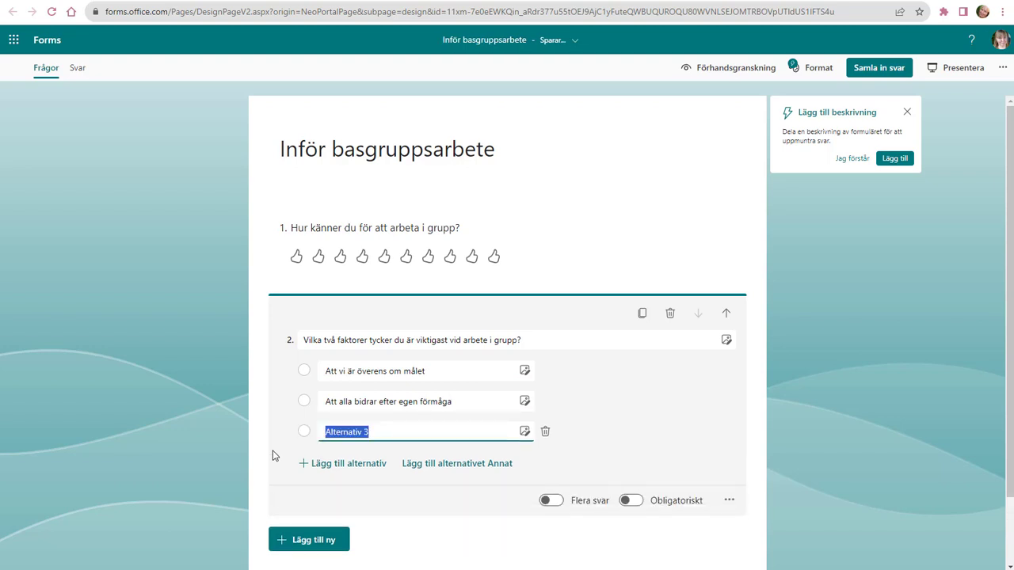
pyautogui.write('Att i har en bra kommun')
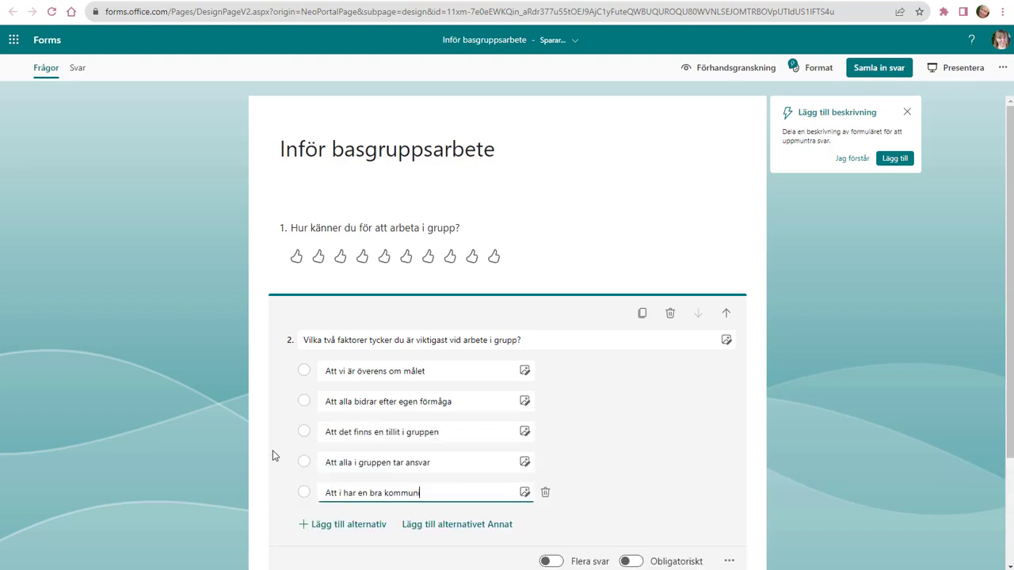
pyautogui.write('ikation')
pyautogui.scroll(-1, 342, 417)
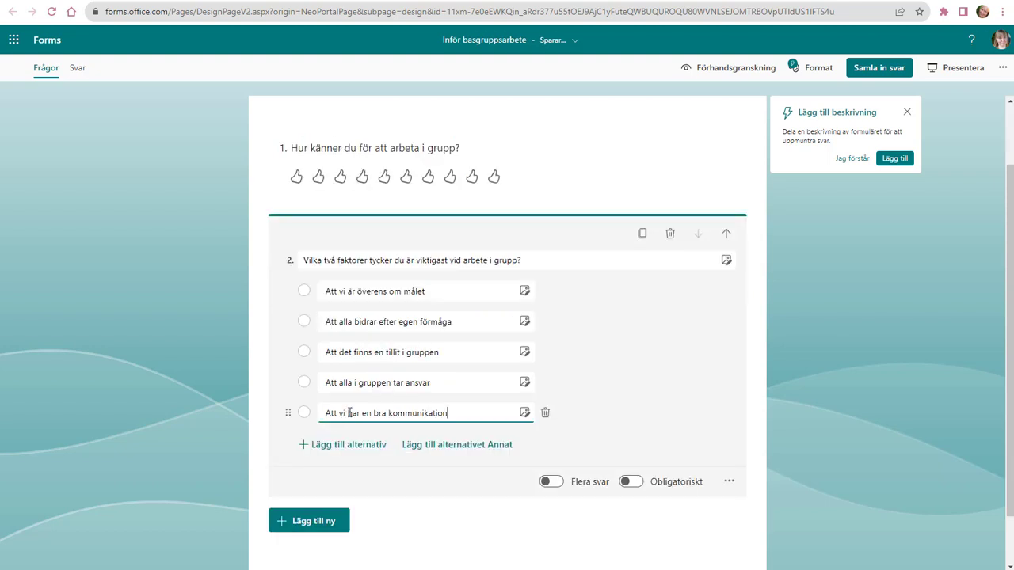
# Allow multiple answers on question 2 with a limit of at most (Högst) 2, and check the form's save status
pyautogui.click(552, 485)
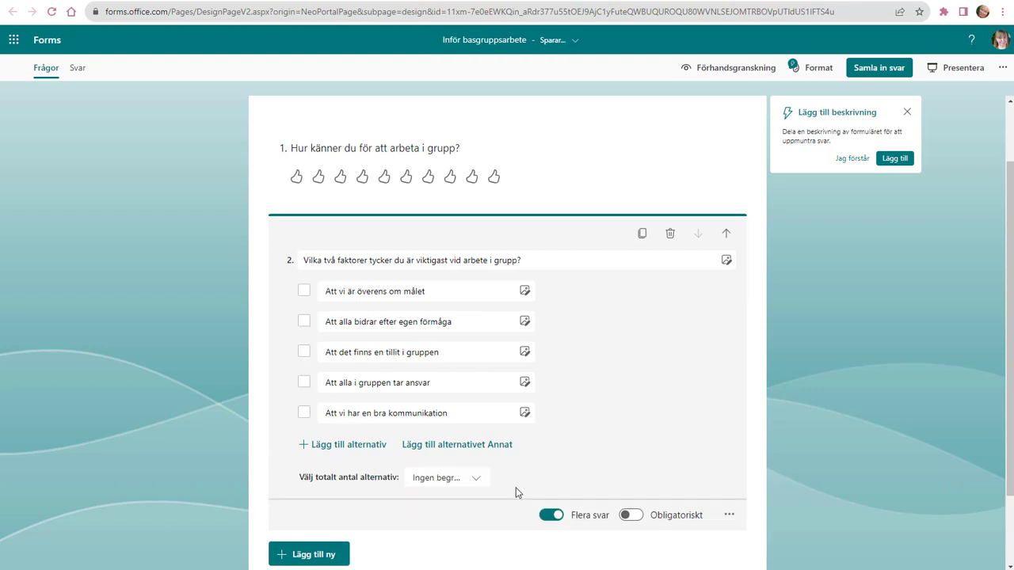
pyautogui.click(476, 482)
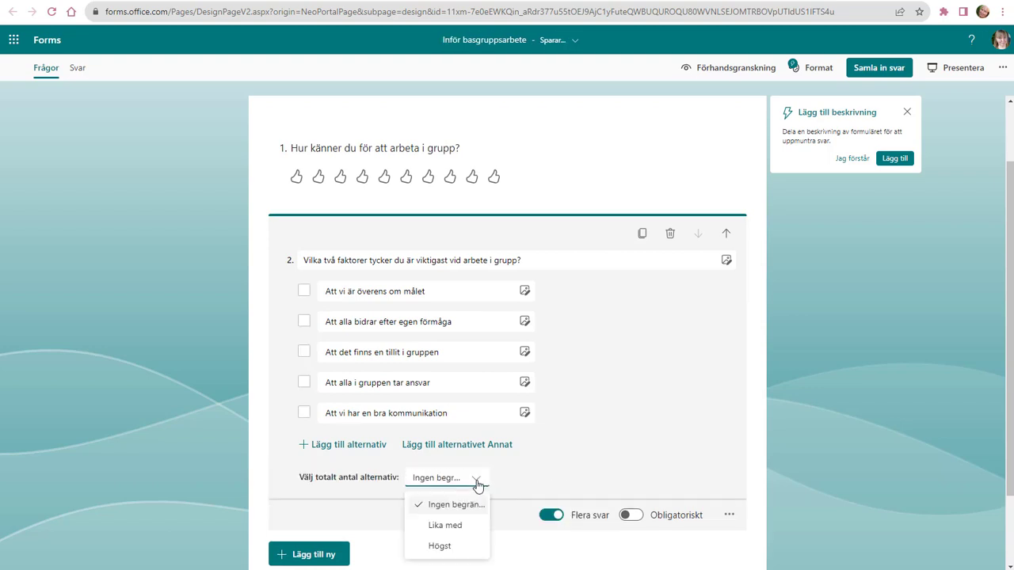
pyautogui.click(455, 546)
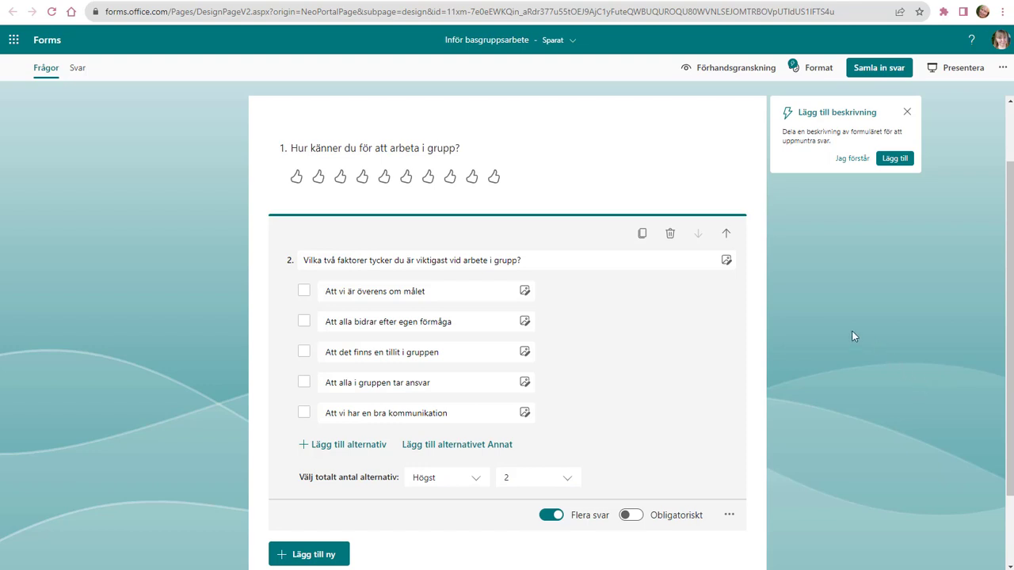
pyautogui.click(573, 44)
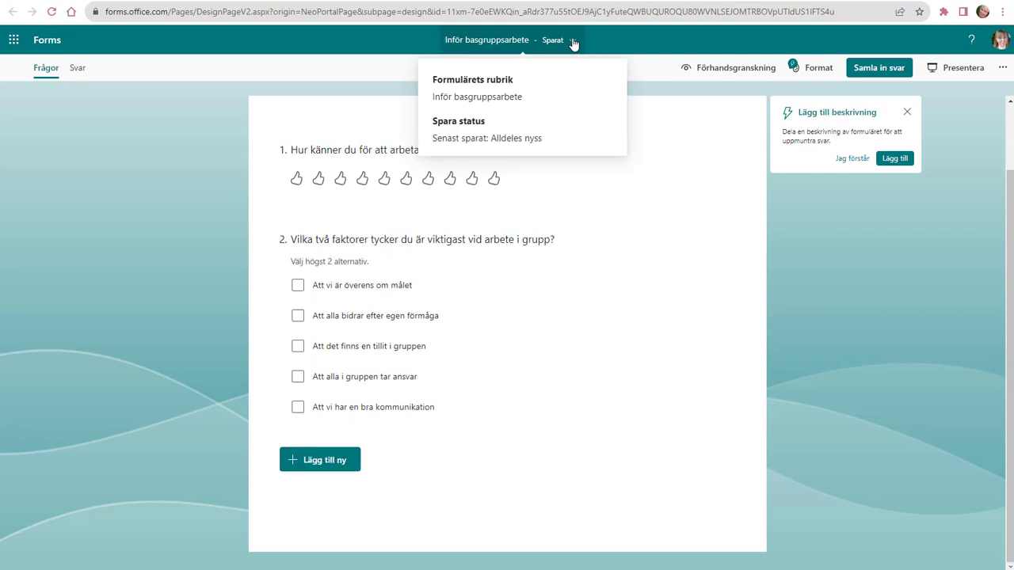
pyautogui.click(573, 44)
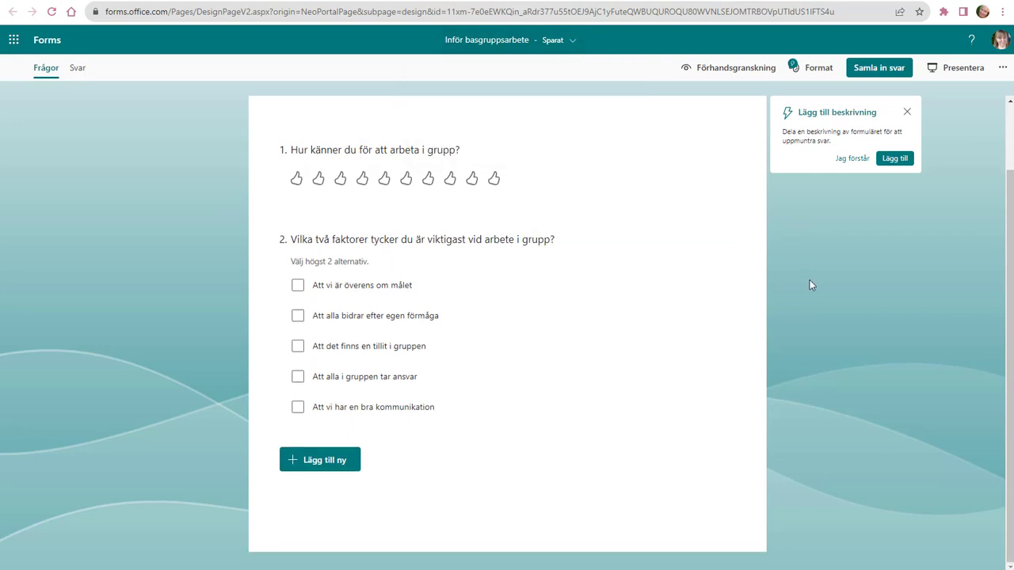
# Apply the dark blue theme colour to the form
pyautogui.click(820, 70)
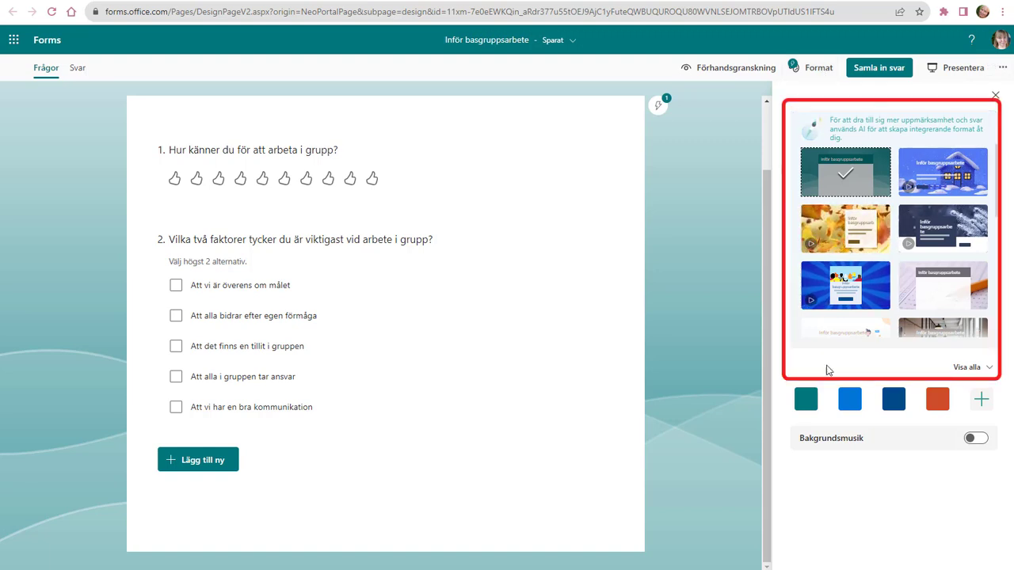
pyautogui.click(894, 403)
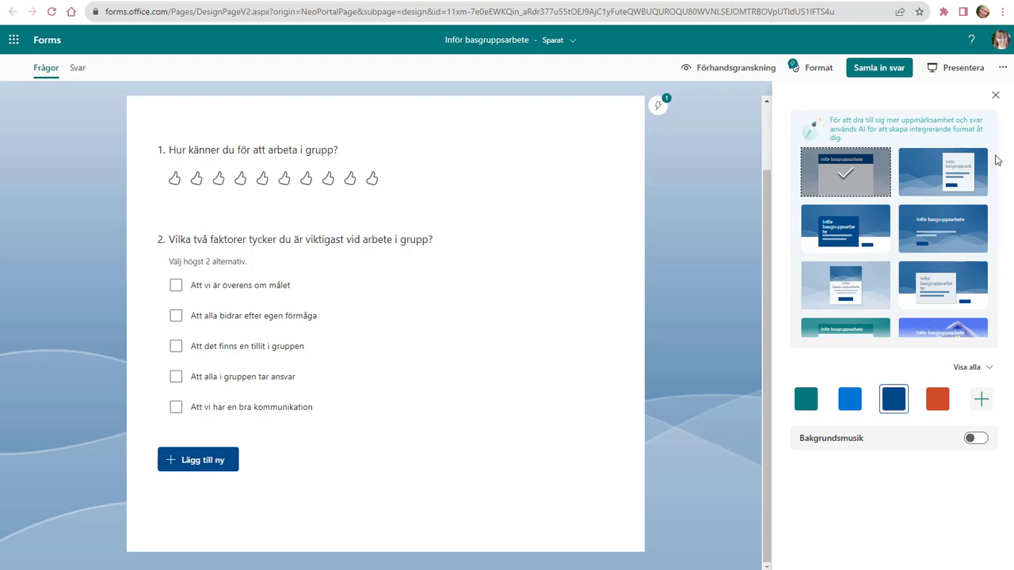
# Present the live results of both questions in presentation view, and return to the form editor
pyautogui.click(944, 69)
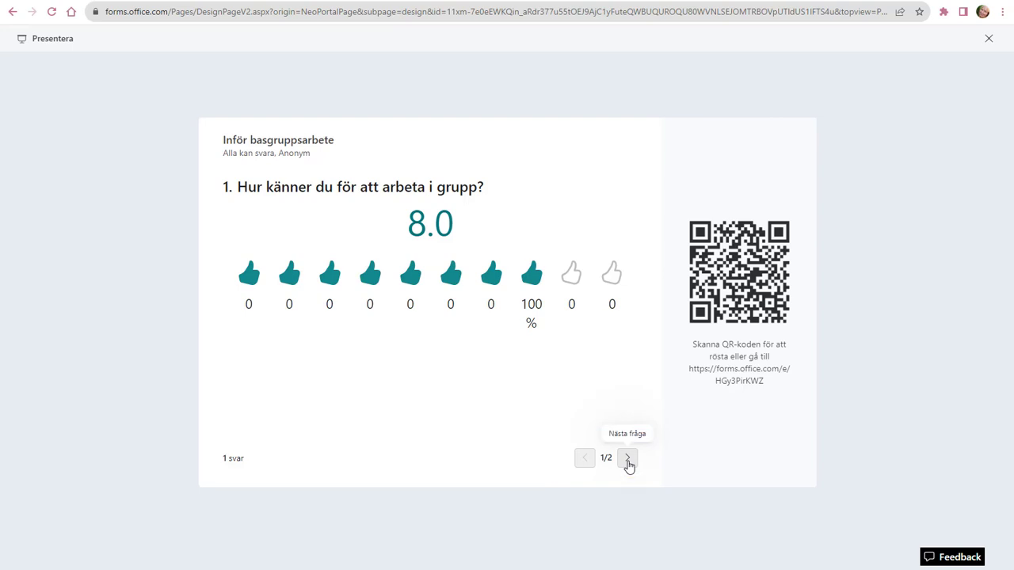
pyautogui.click(627, 462)
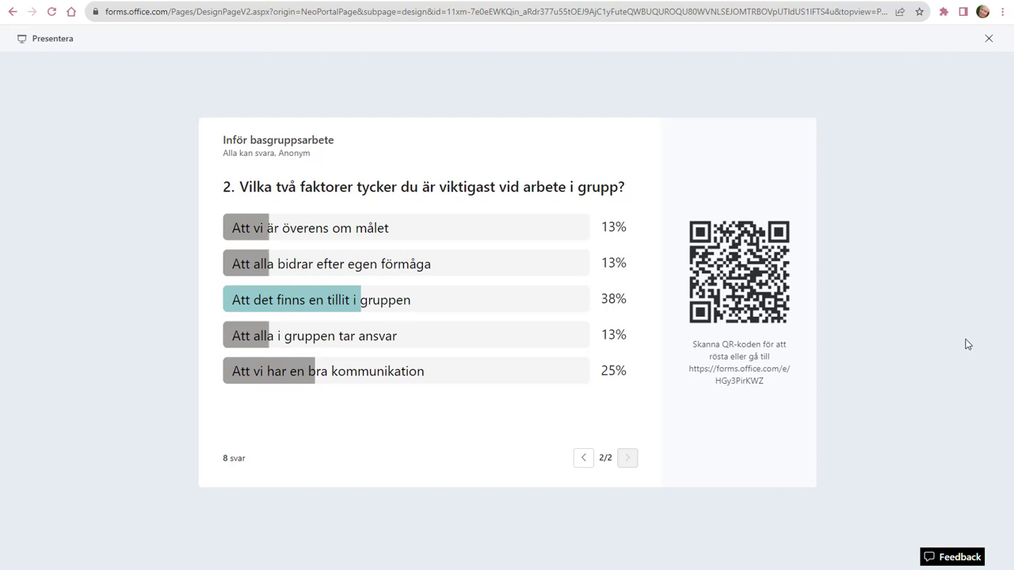
pyautogui.click(988, 46)
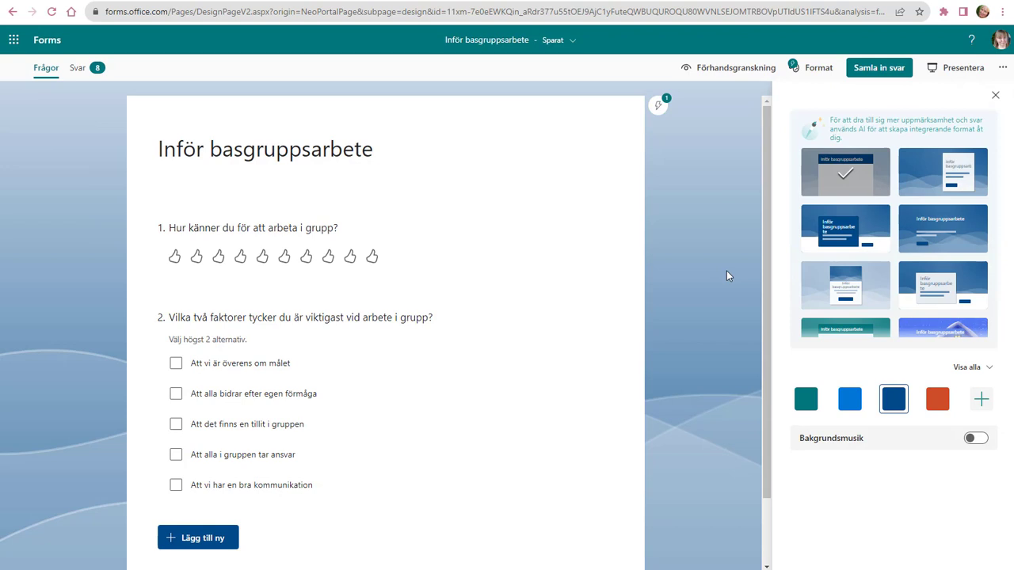
# Examine the form's response summary with the charts for both questions
pyautogui.click(77, 70)
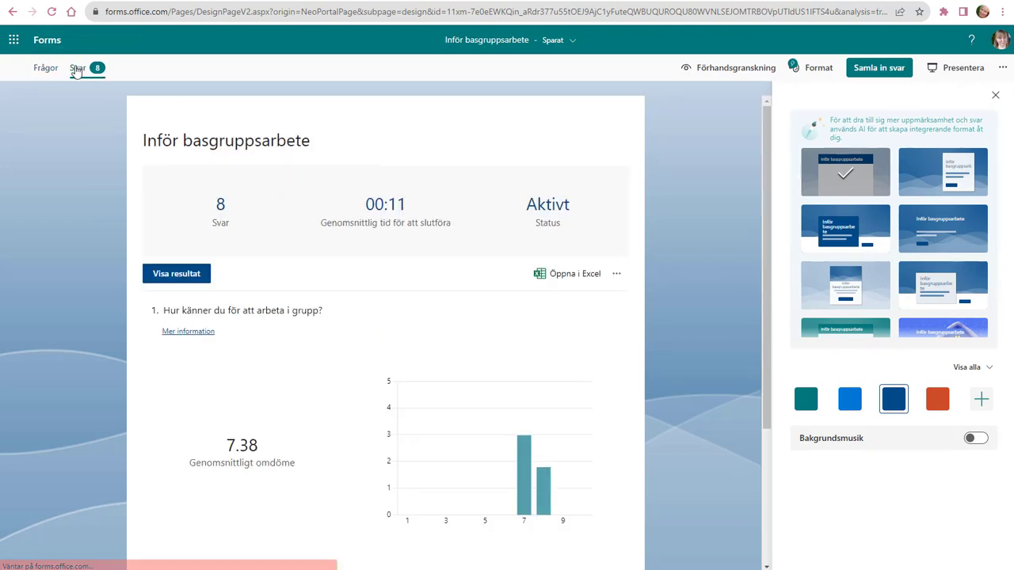
pyautogui.scroll(-3, 719, 260)
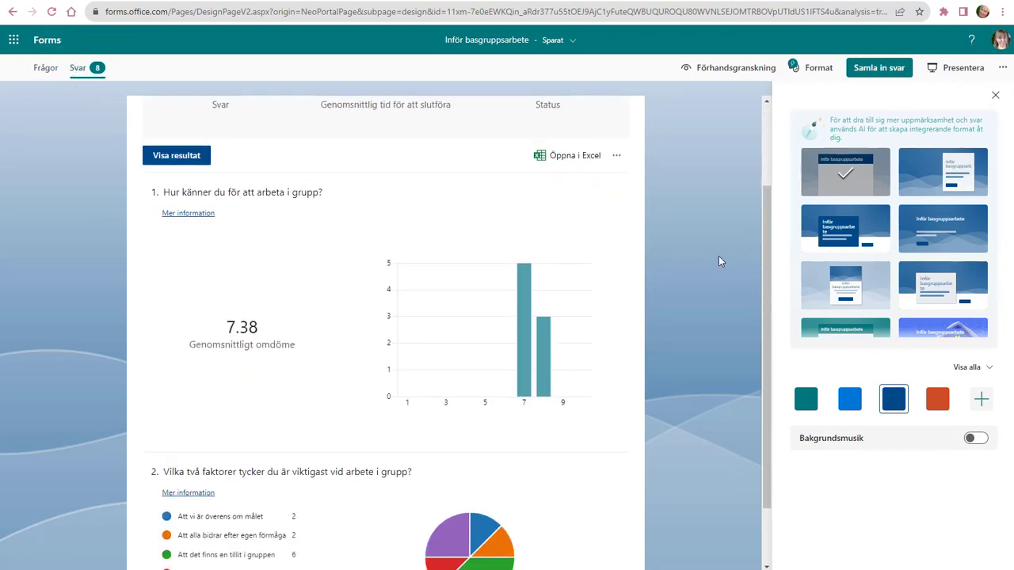
pyautogui.scroll(3, 718, 260)
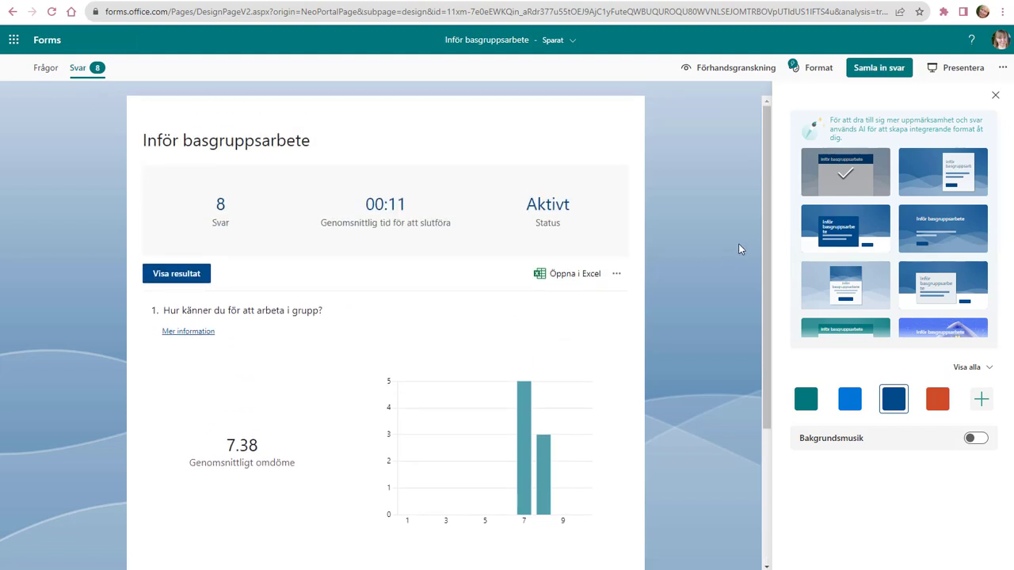
# Permanently delete all responses to the form, and reopen Inför basgruppsarbete from the Forms start page
pyautogui.click(616, 276)
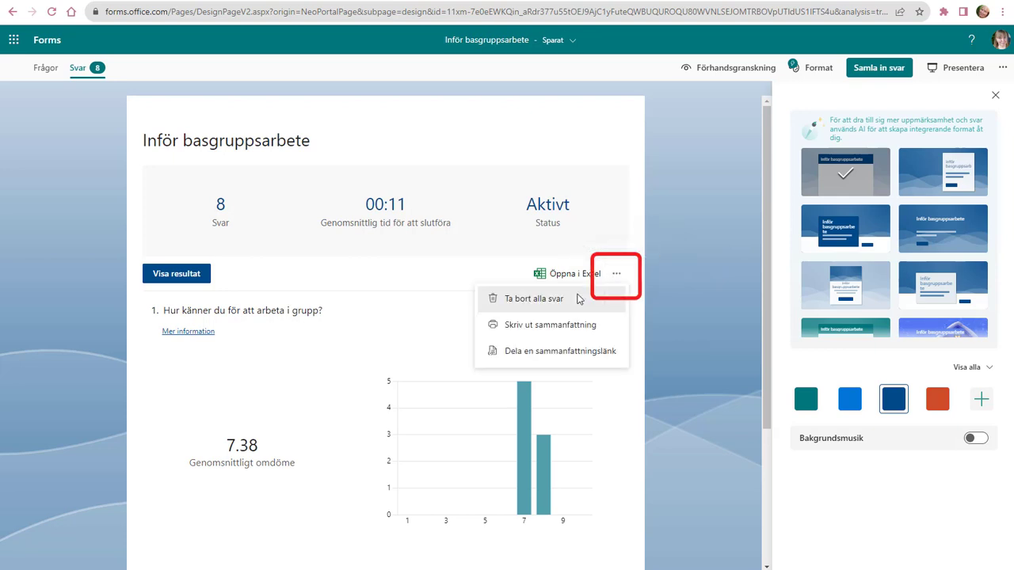
pyautogui.click(577, 299)
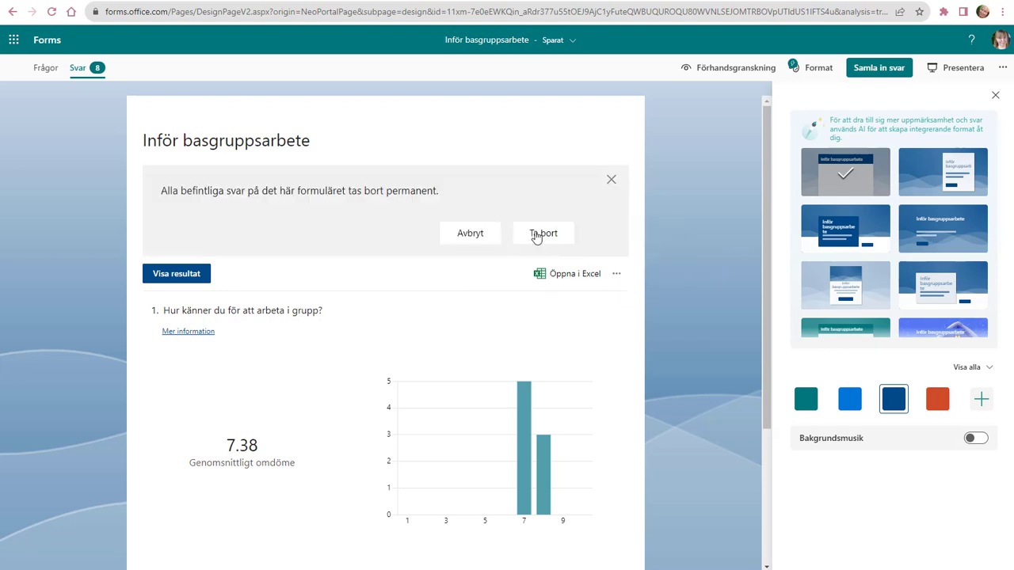
pyautogui.click(537, 232)
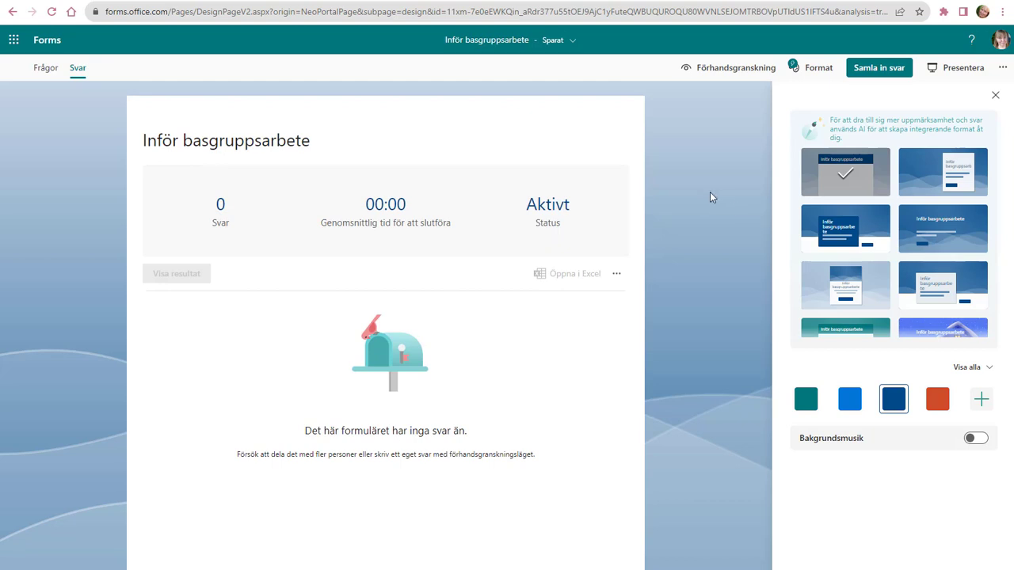
pyautogui.click(430, 4)
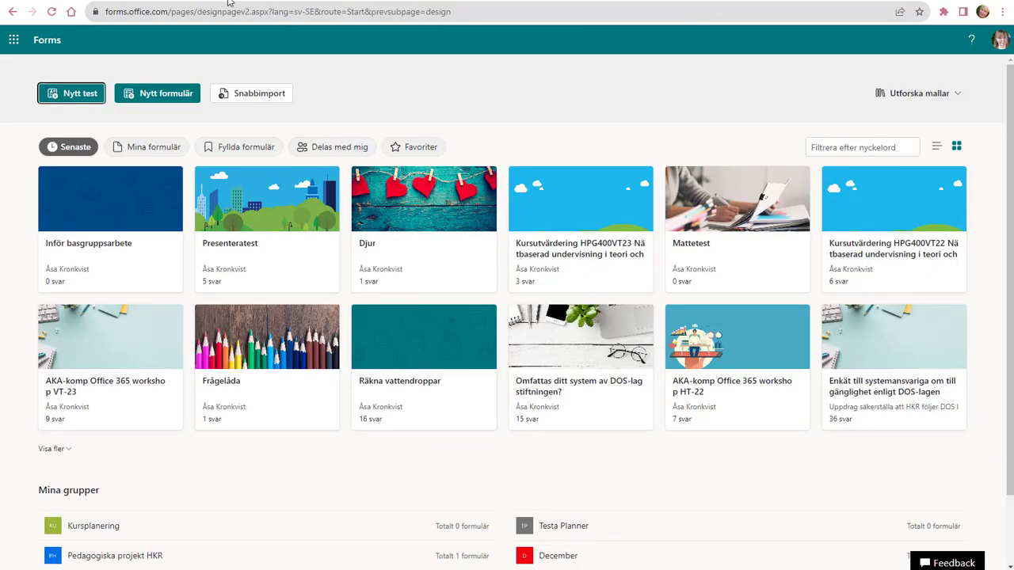
pyautogui.click(96, 205)
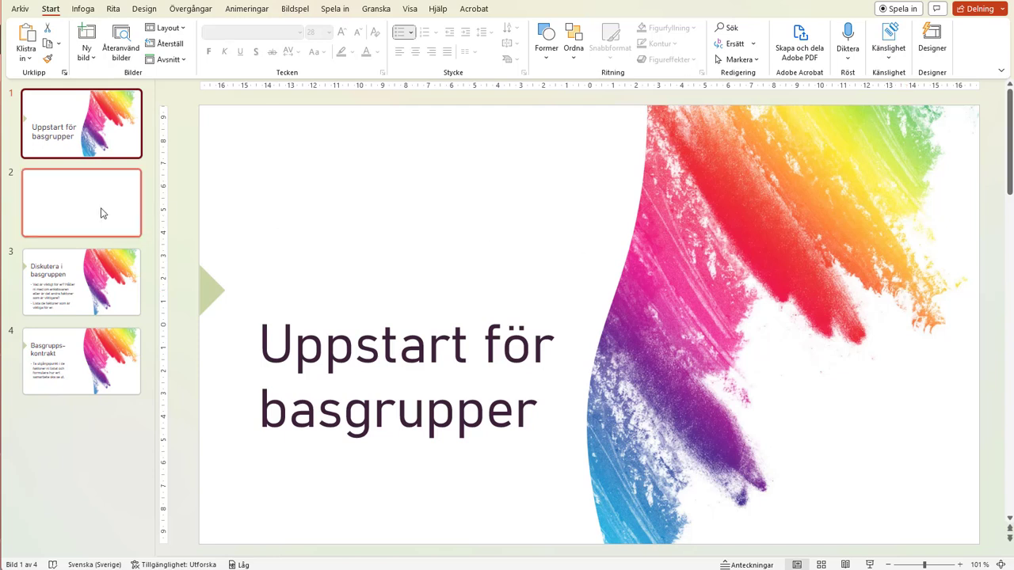
# Switch to the PowerPoint presentation and insert the Inför basgruppsarbete form from Forms onto the blank second slide
pyautogui.click(101, 213)
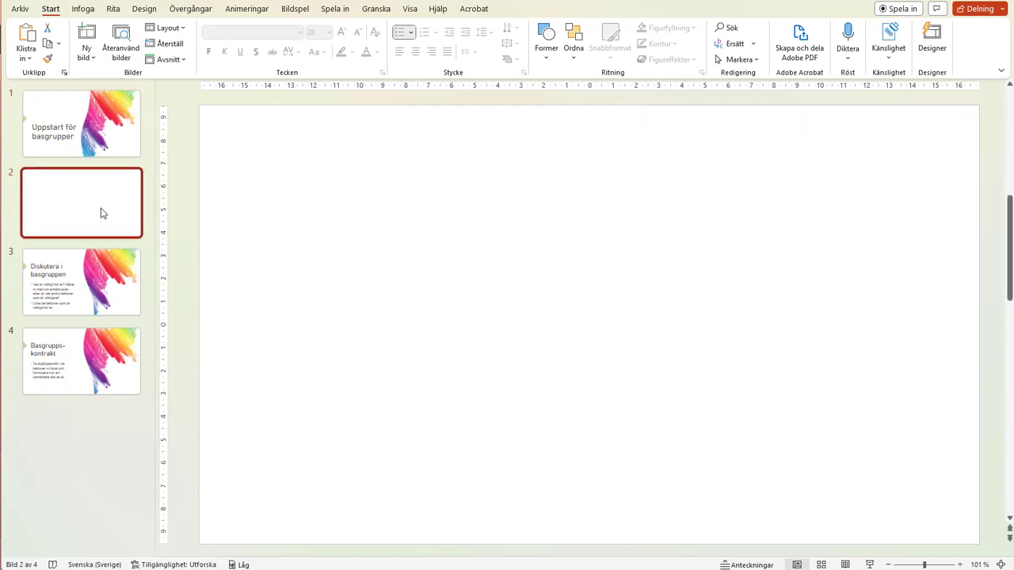
pyautogui.click(92, 13)
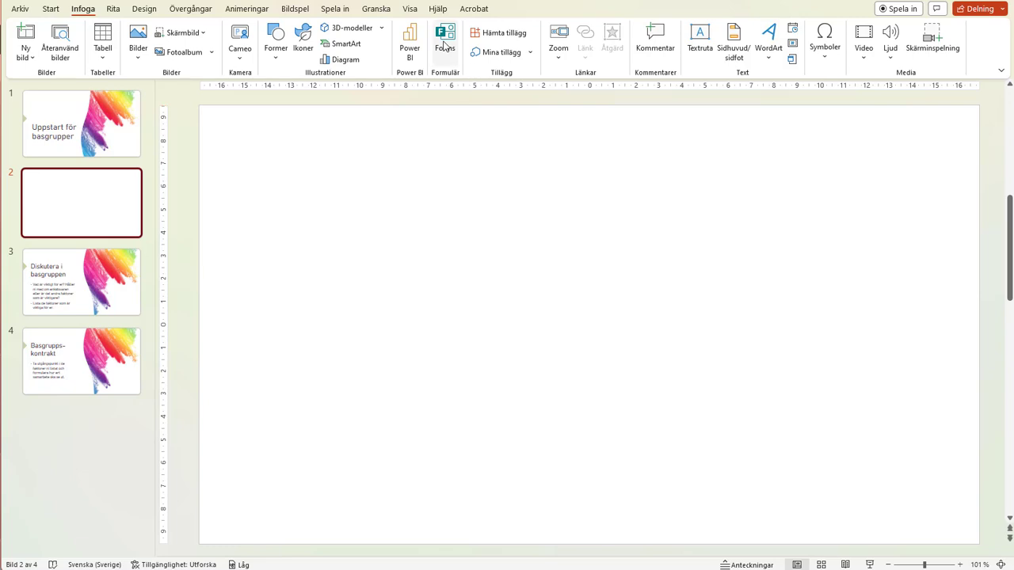
pyautogui.click(445, 47)
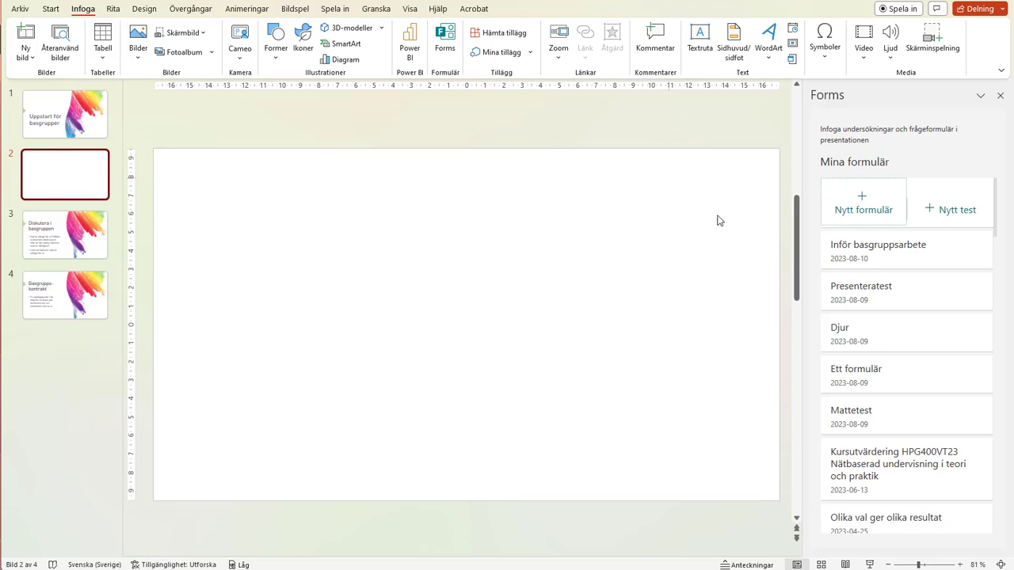
pyautogui.moveTo(932, 284)
pyautogui.moveTo(938, 249)
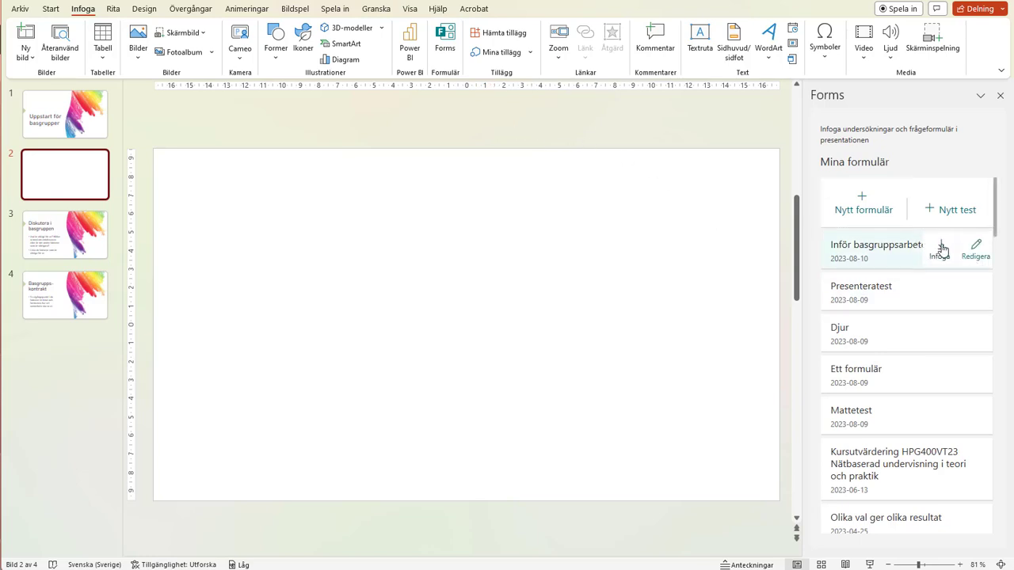
pyautogui.click(942, 248)
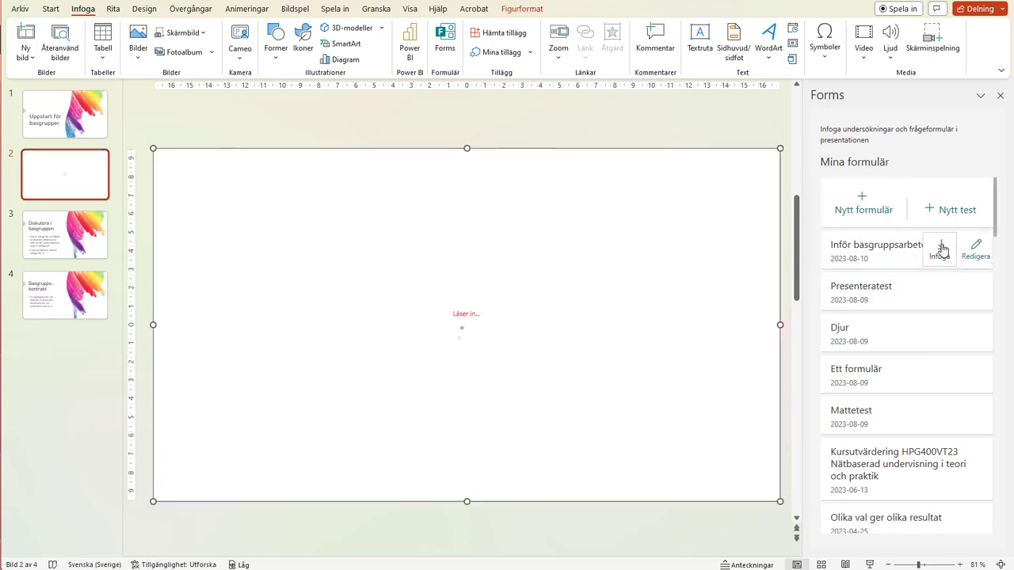